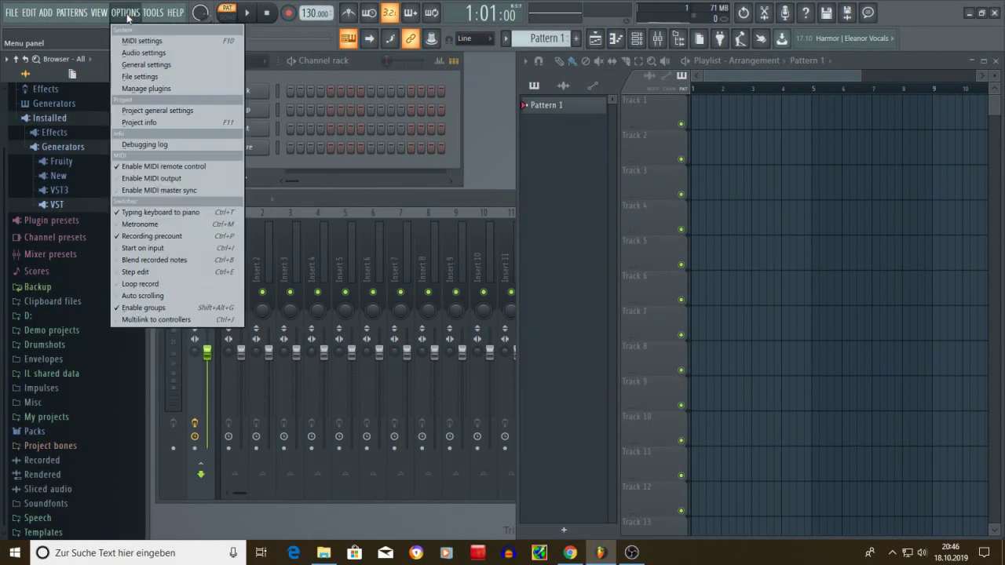
Rescan plugins in the Plugin Manager, then expand Installed > Generators > VST to reveal Arminator2
{"action": "left_click", "coordinate": [187, 93]}
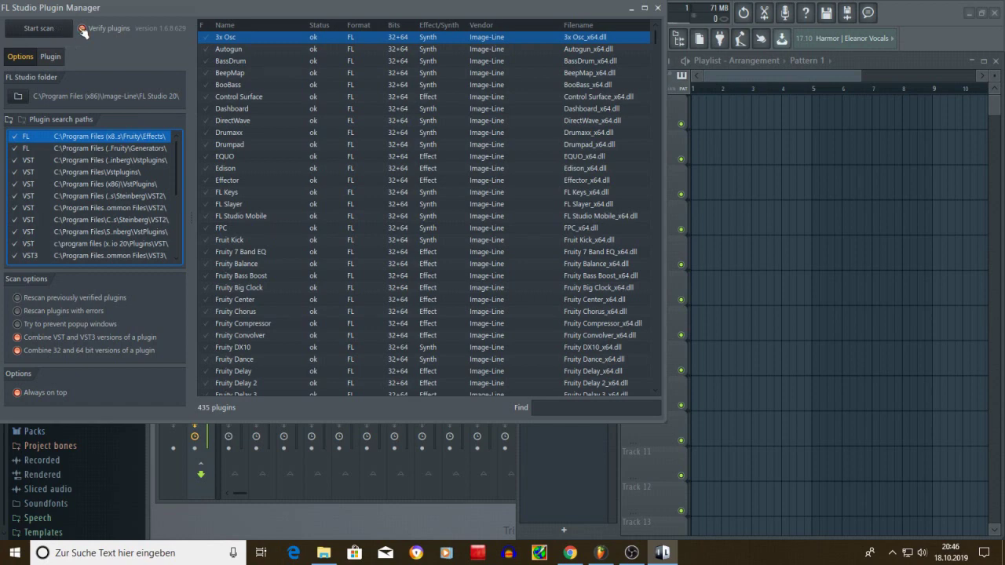
{"action": "left_click", "coordinate": [659, 10]}
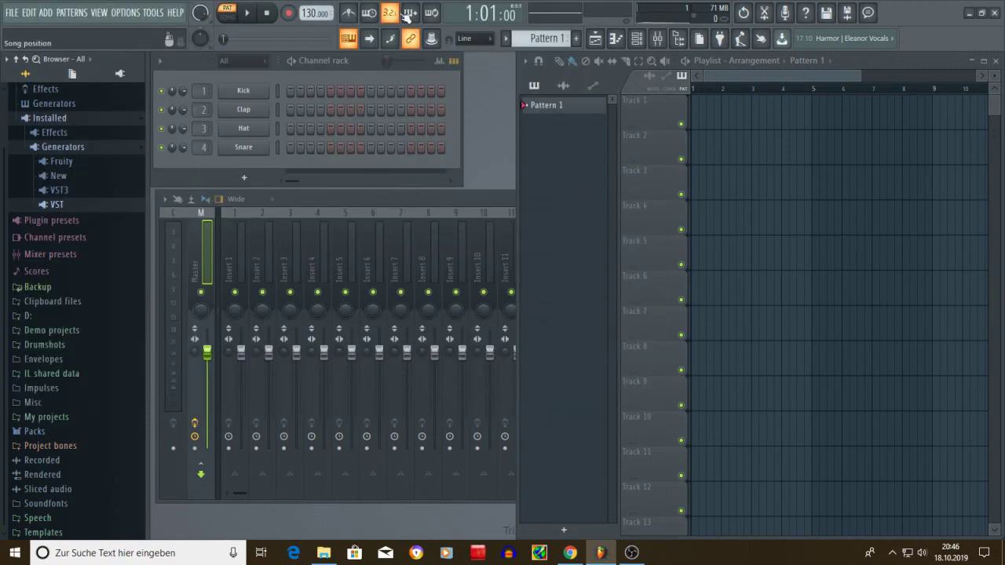
{"action": "left_click", "coordinate": [57, 204]}
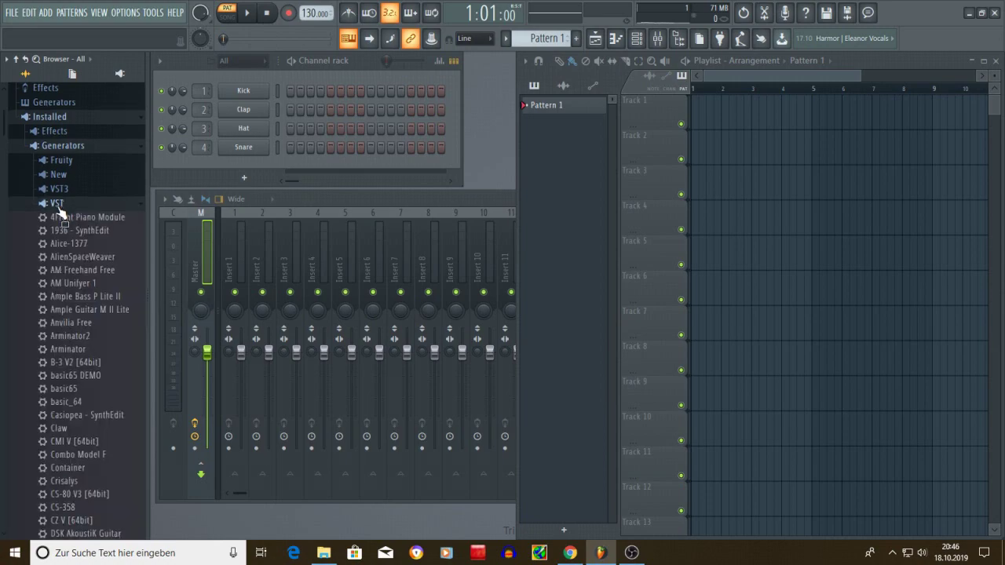
{"action": "left_click_drag", "start_coordinate": [4, 124], "coordinate": [2, 156]}
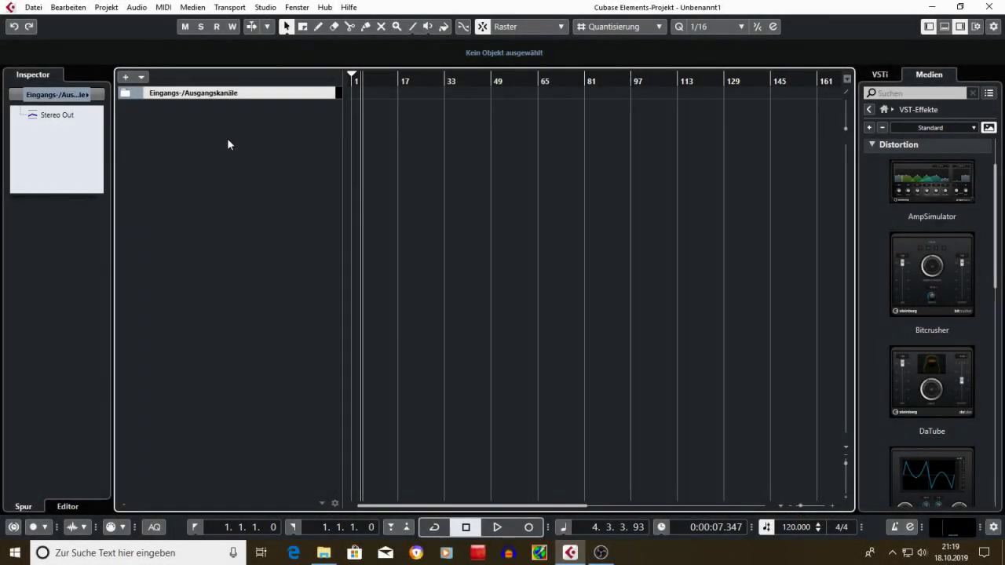
Add an Instrument track with FL Studio VSTi as its instrument, creating FL Studio VSTi 01
{"action": "right_click", "coordinate": [228, 141]}
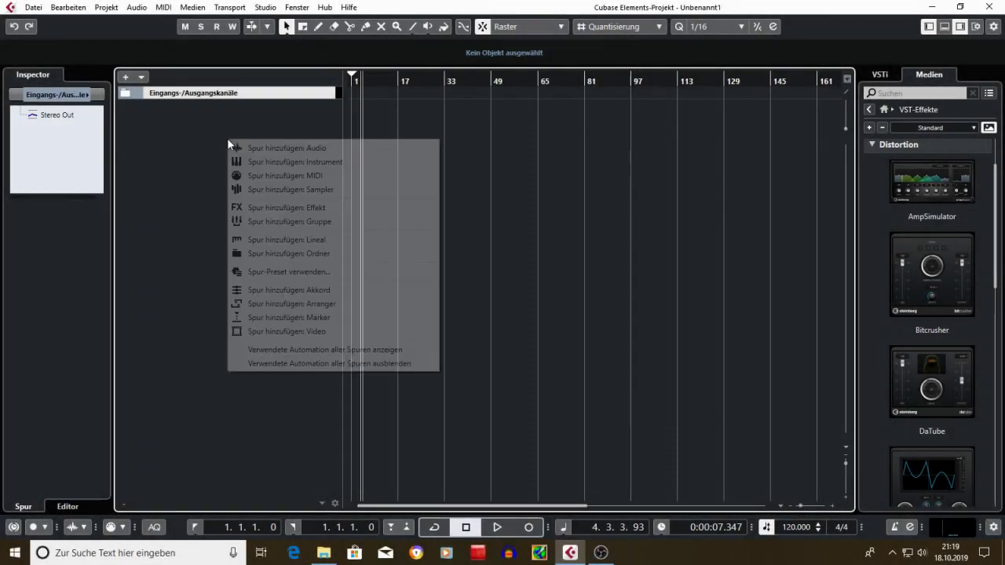
{"action": "left_click", "coordinate": [317, 164]}
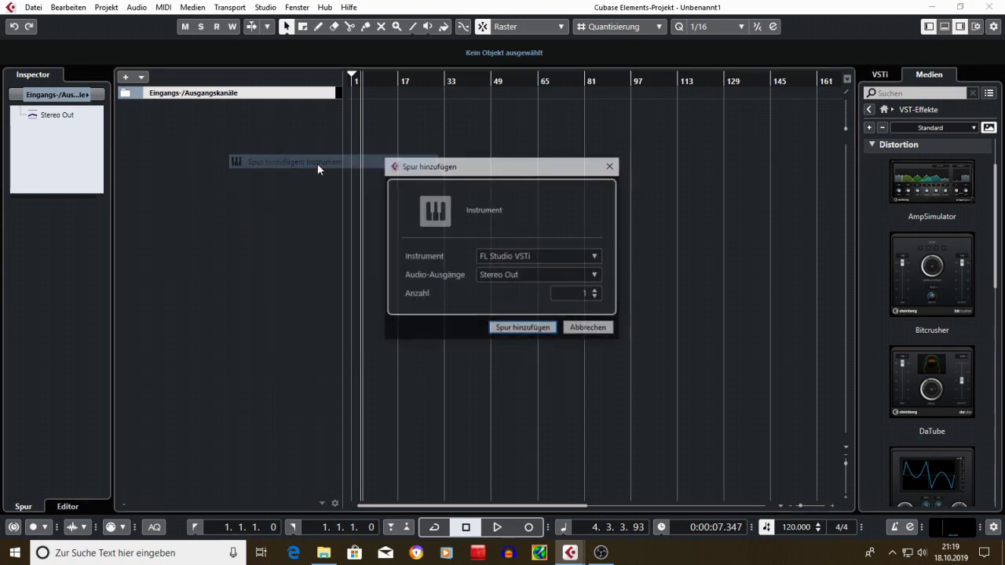
{"action": "left_click", "coordinate": [535, 257]}
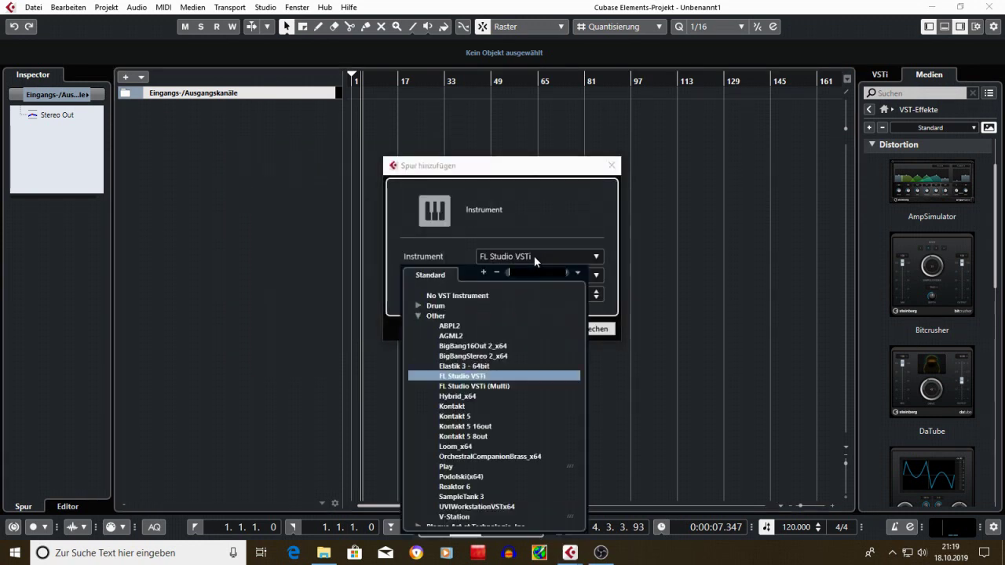
{"action": "left_click", "coordinate": [461, 377]}
{"action": "left_click", "coordinate": [512, 330]}
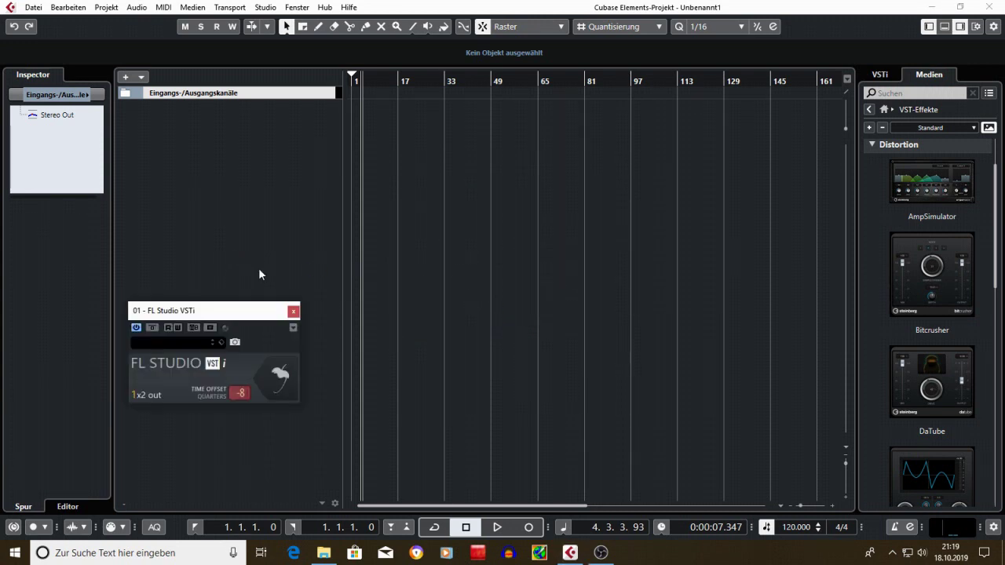
Open FL Studio's interface from the VSTi panel and choose Drums in the track's program list
{"action": "left_click", "coordinate": [285, 375]}
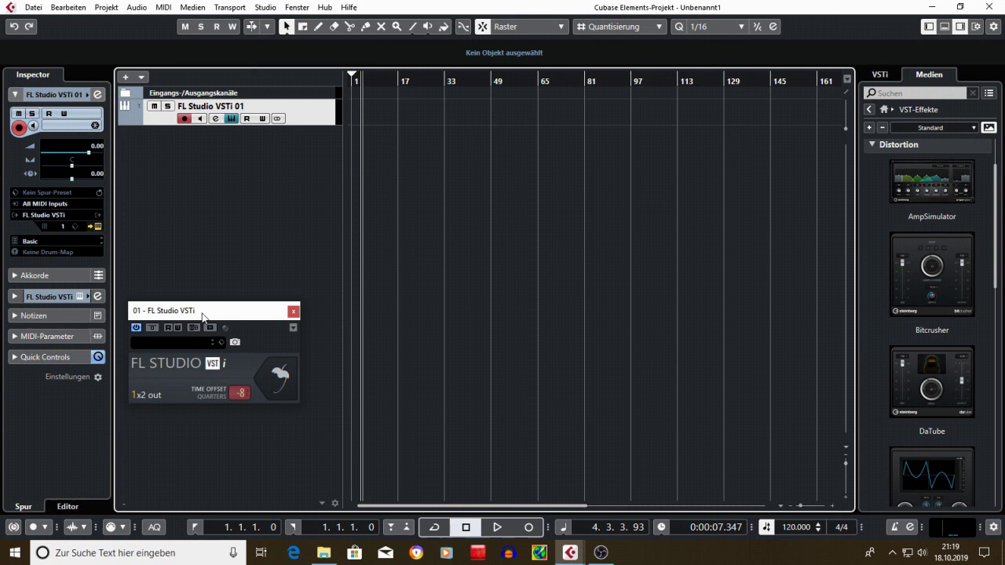
{"action": "left_click_drag", "start_coordinate": [209, 309], "coordinate": [218, 276]}
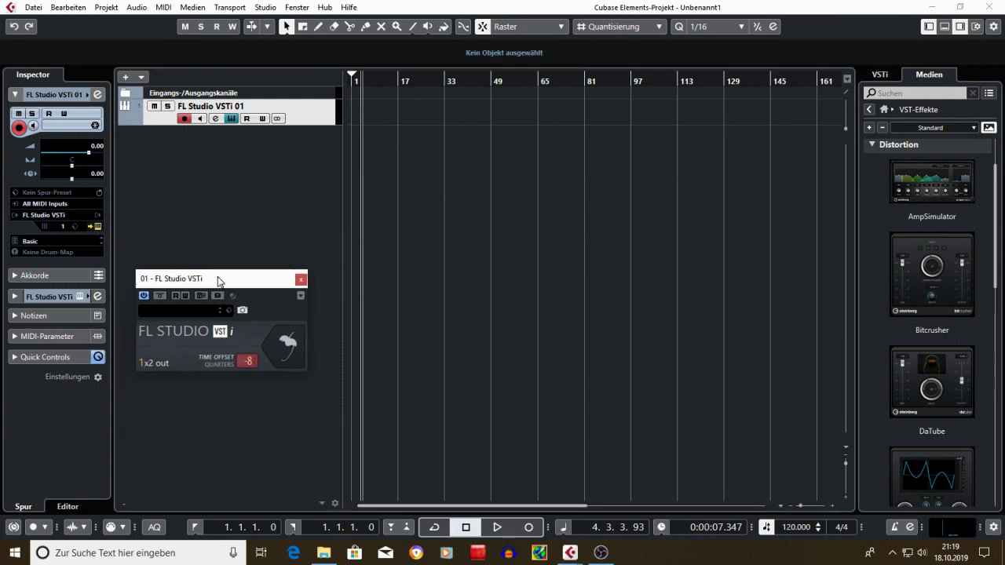
{"action": "left_click", "coordinate": [36, 242]}
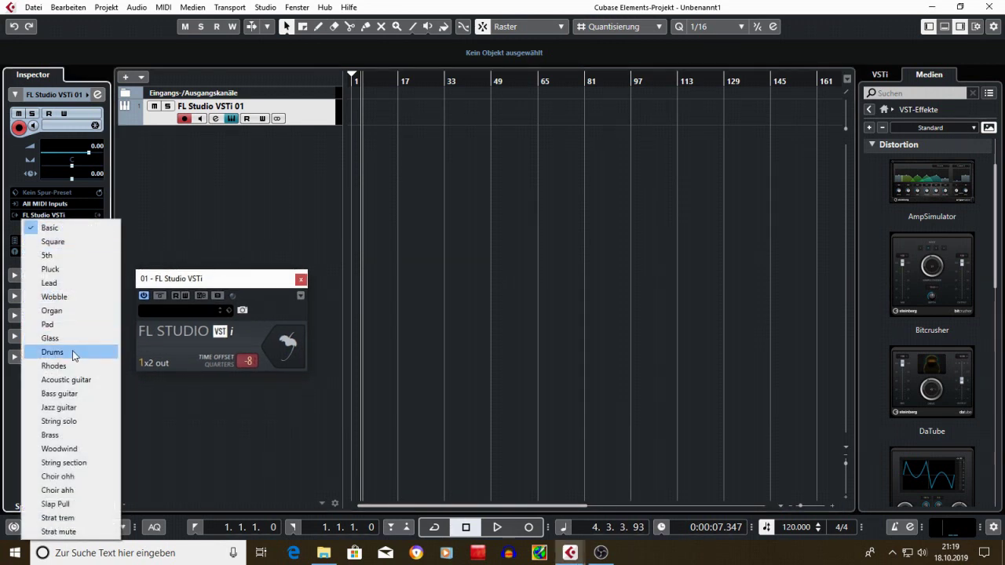
{"action": "left_click", "coordinate": [96, 353]}
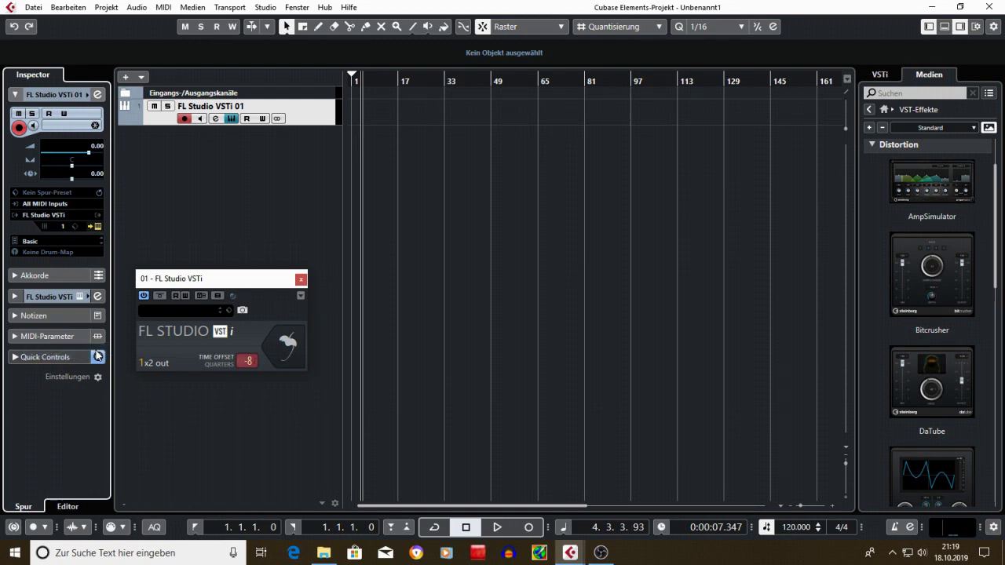
{"action": "left_click", "coordinate": [96, 356]}
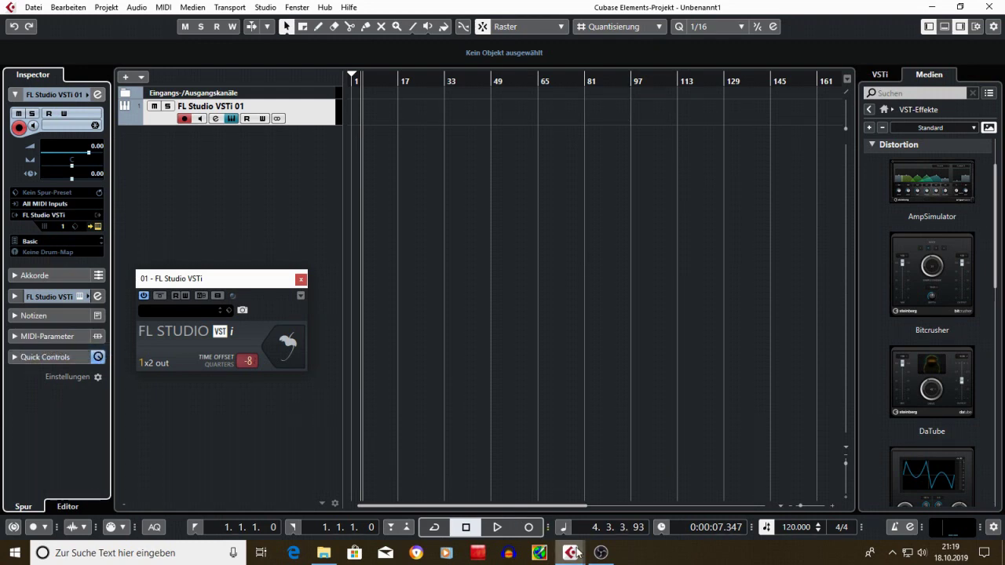
{"action": "mouse_move", "coordinate": [571, 553]}
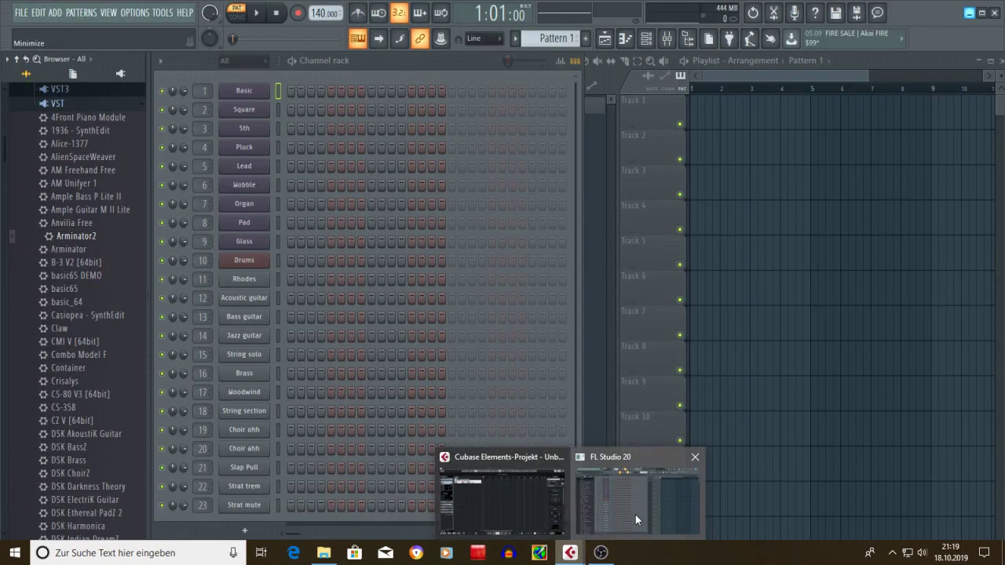
Load Arminator2 onto FL Studio's Drums channel, reposition its window, and minimize FL Studio
{"action": "left_click", "coordinate": [635, 515]}
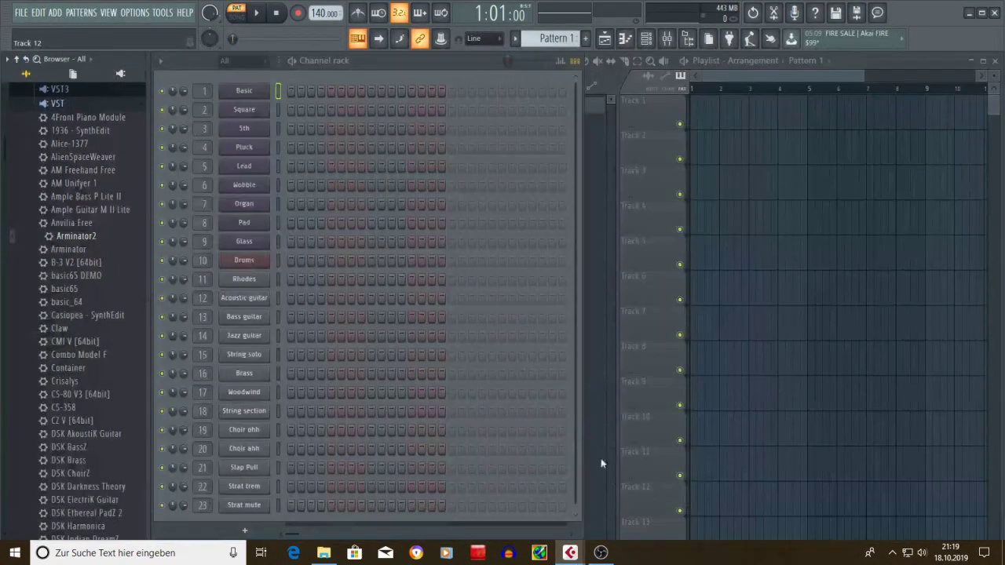
{"action": "left_click_drag", "start_coordinate": [65, 243], "coordinate": [252, 260]}
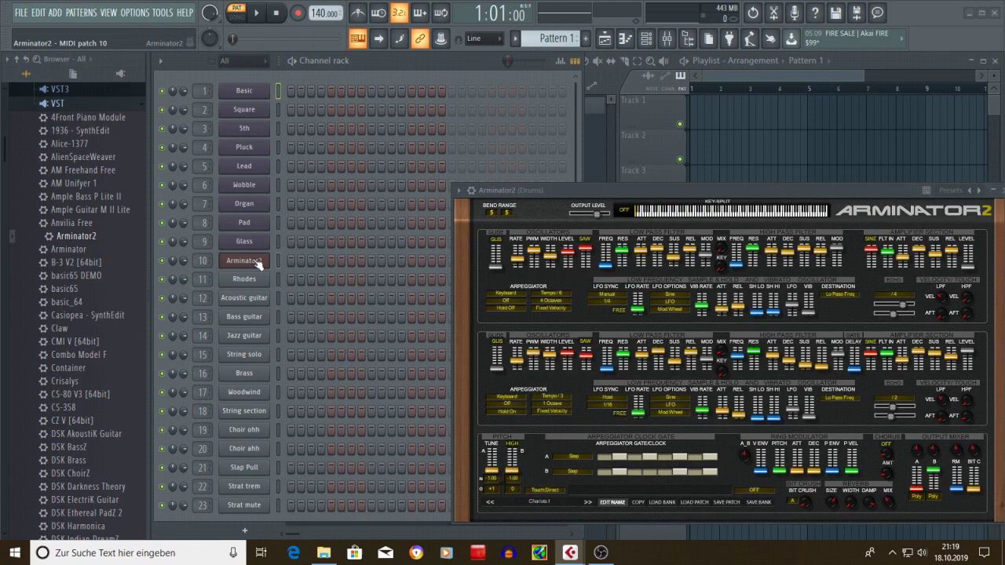
{"action": "left_click_drag", "start_coordinate": [739, 187], "coordinate": [598, 158]}
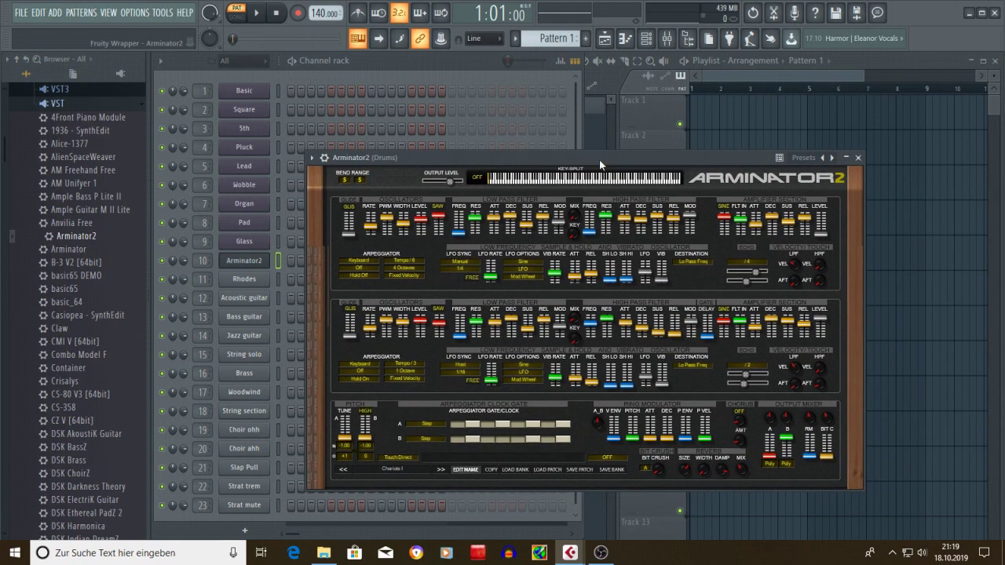
{"action": "left_click", "coordinate": [972, 13]}
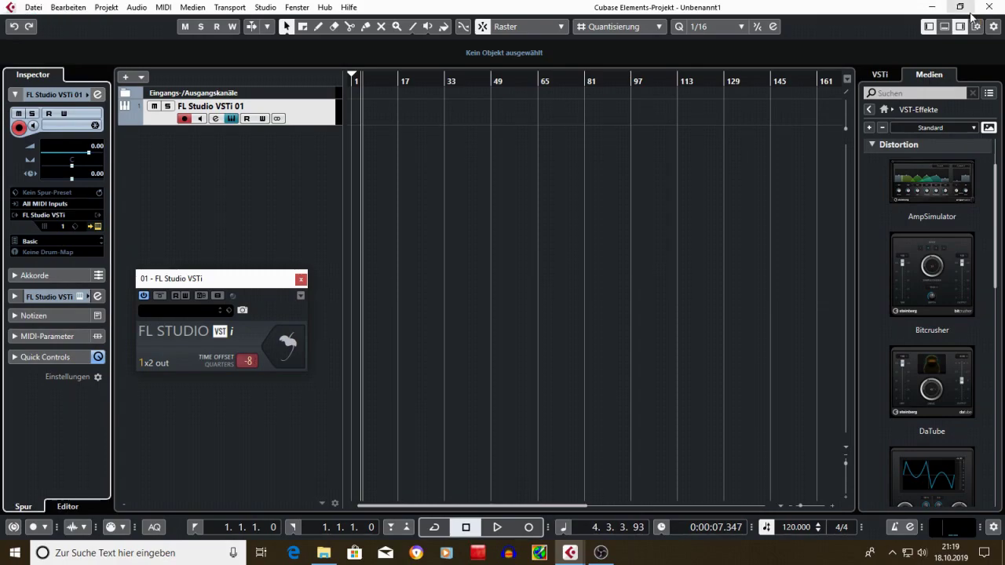
Engage Record in Cubase's transport bar from the project start
{"action": "left_click", "coordinate": [528, 527]}
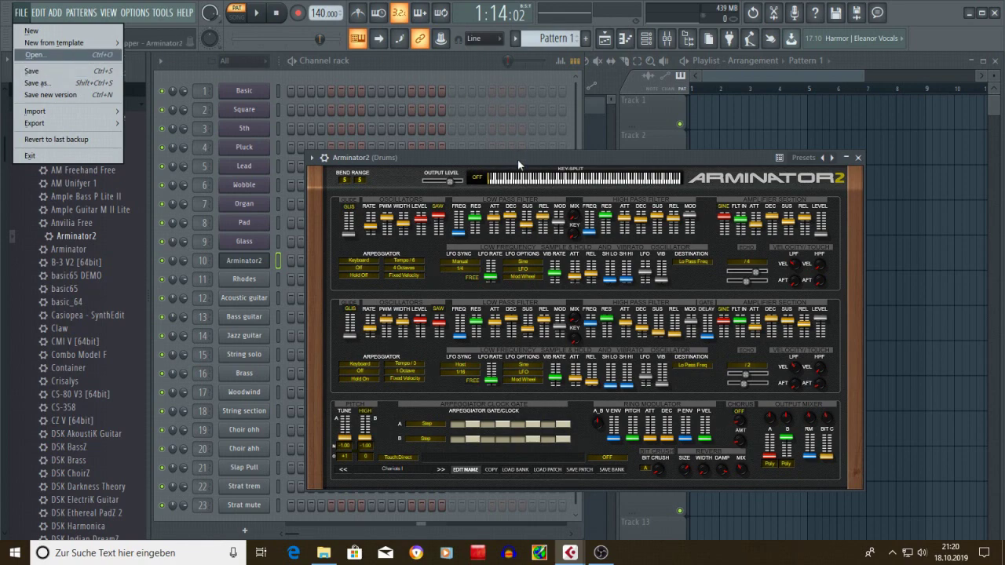
Show Arminator2's wrapper settings, then open and cancel the preset Load dialog
{"action": "left_click_drag", "start_coordinate": [464, 157], "coordinate": [382, 110]}
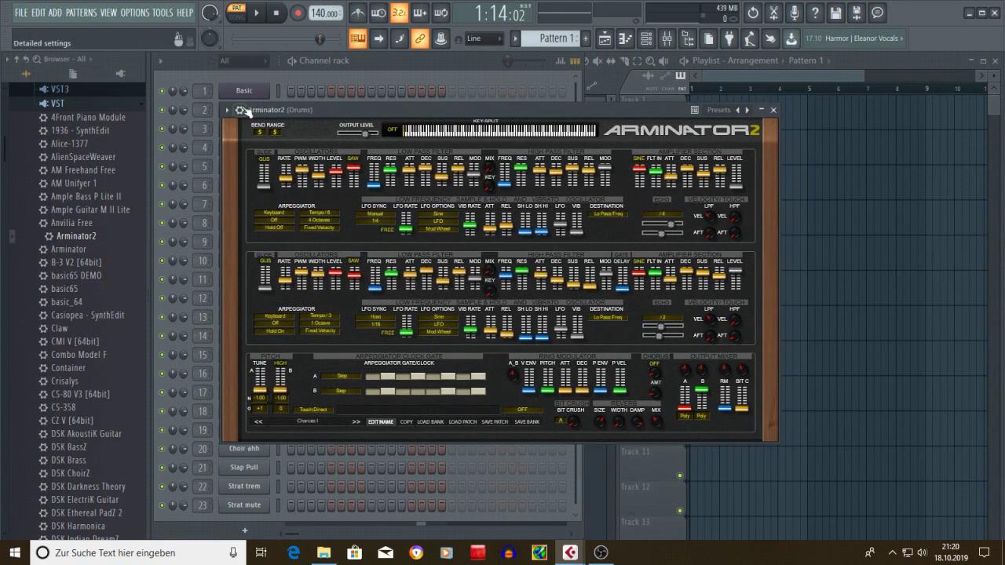
{"action": "left_click", "coordinate": [240, 110]}
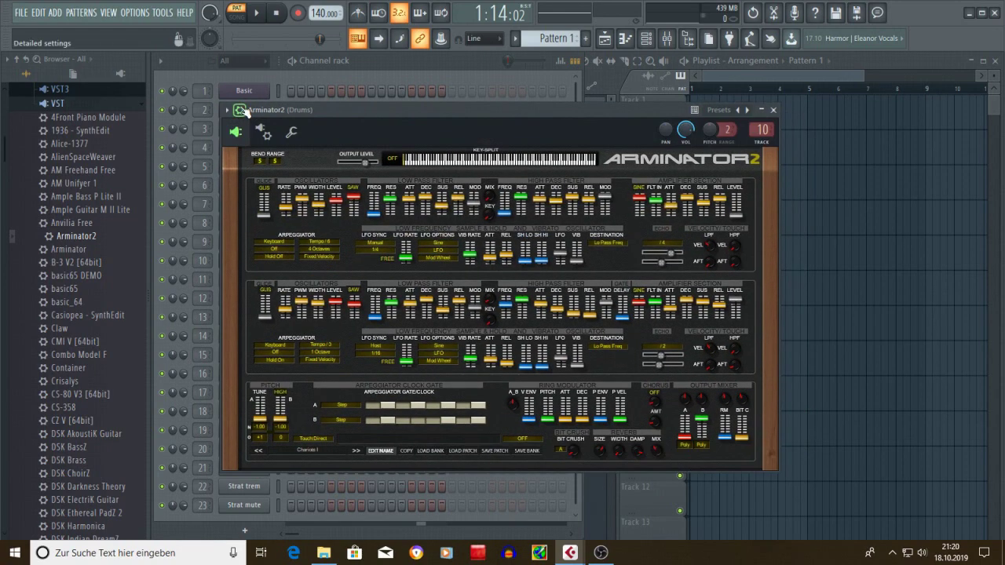
{"action": "left_click", "coordinate": [264, 132]}
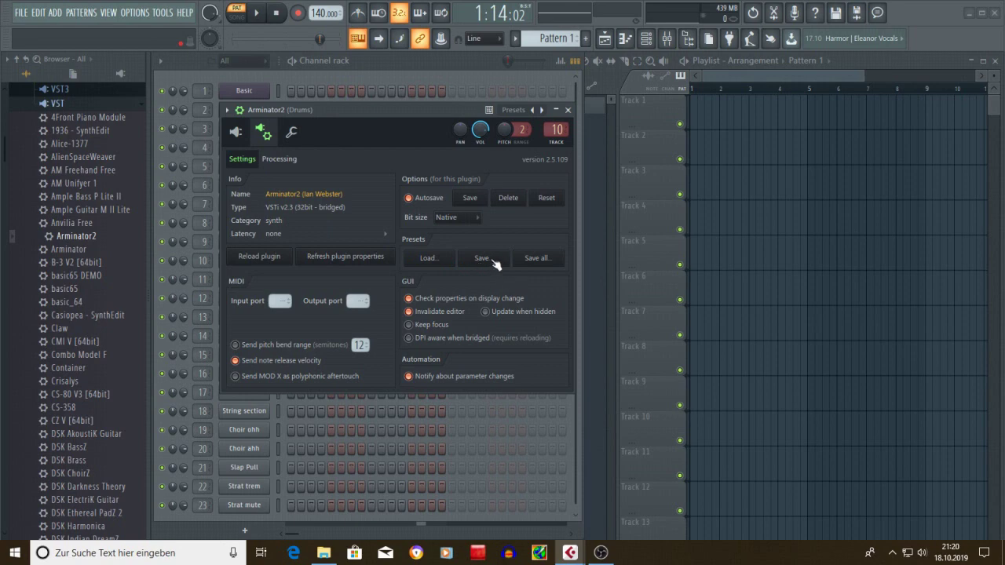
{"action": "left_click", "coordinate": [434, 262]}
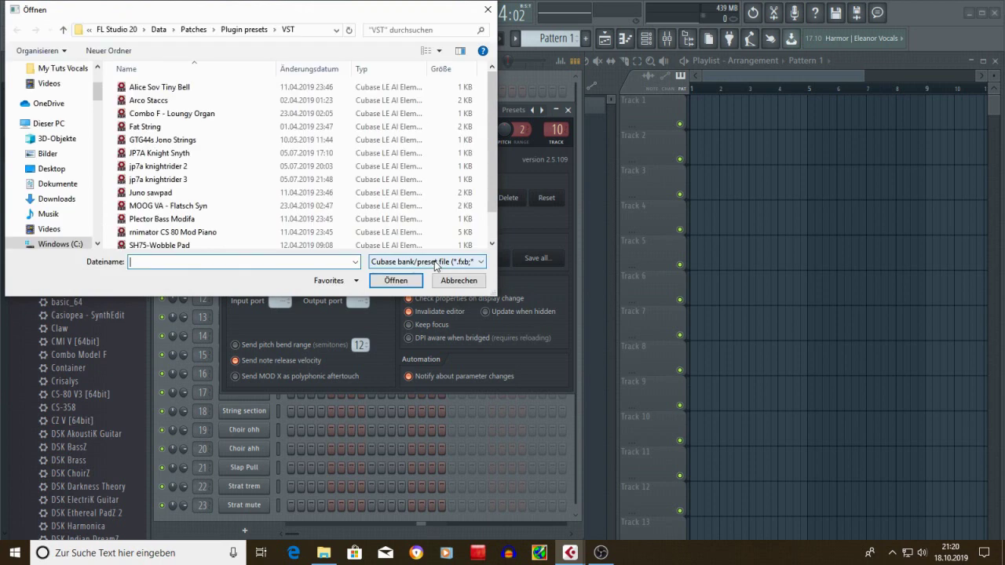
{"action": "scroll", "coordinate": [493, 201], "scroll_direction": "down", "scroll_amount": 1}
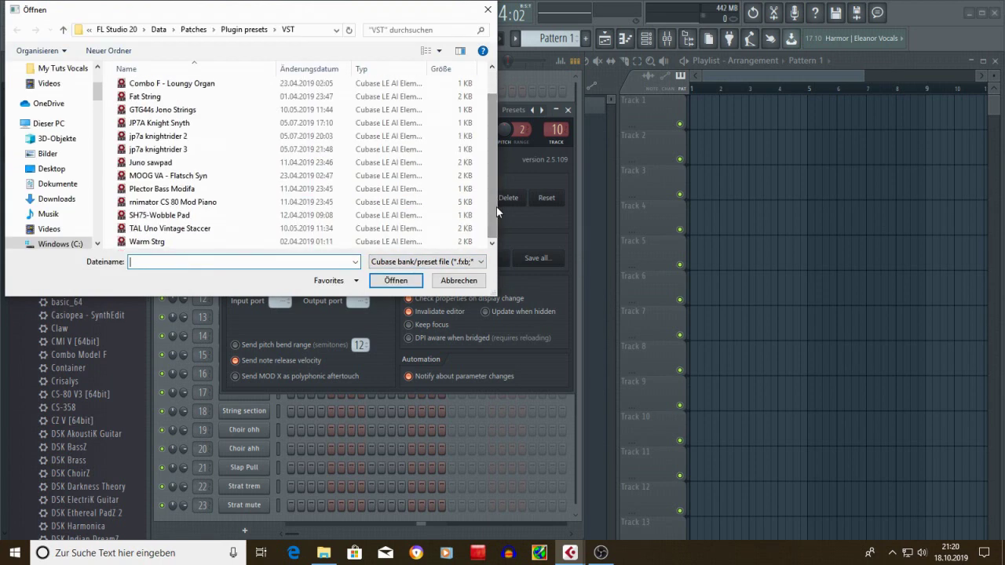
{"action": "left_click", "coordinate": [459, 281]}
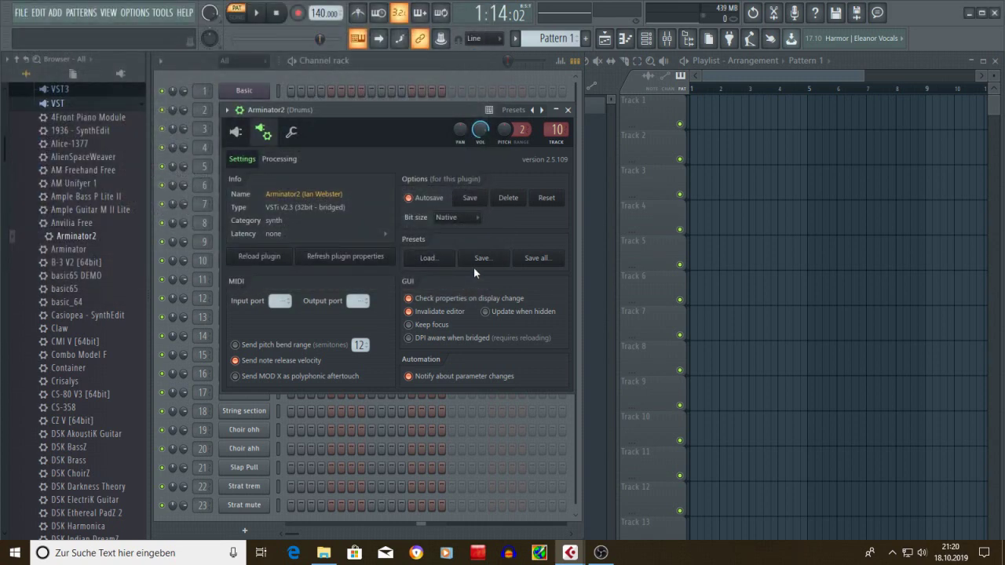
Back in Cubase, re-add an FL Studio VSTi instrument track with its program set to Drums
{"action": "left_click", "coordinate": [970, 13]}
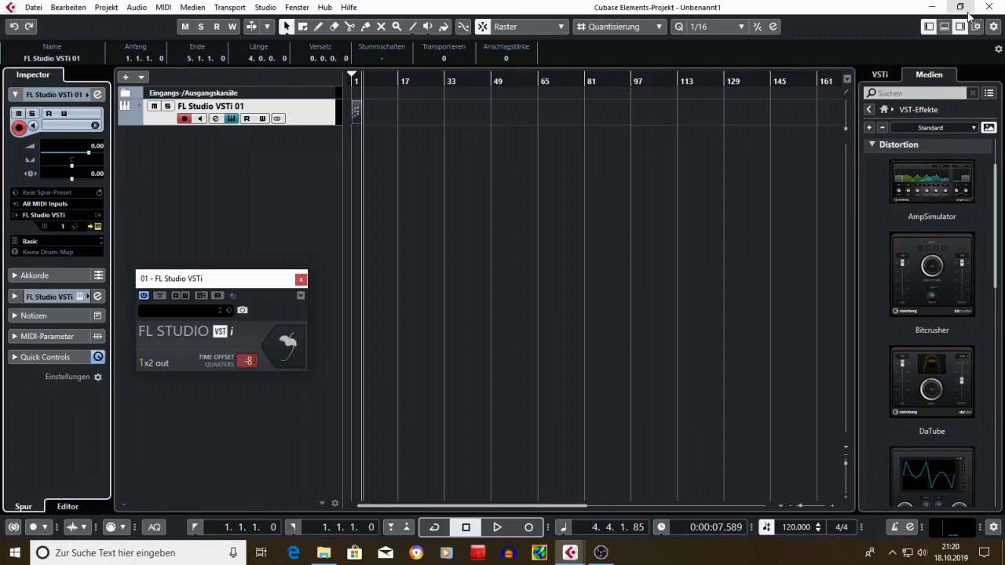
{"action": "left_click", "coordinate": [615, 228]}
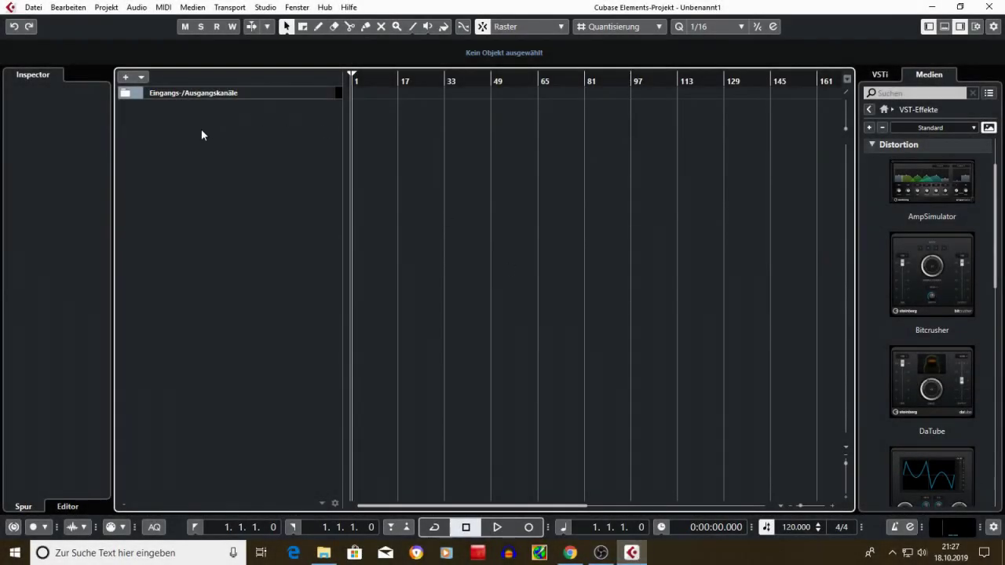
{"action": "right_click", "coordinate": [201, 129]}
{"action": "left_click", "coordinate": [241, 152]}
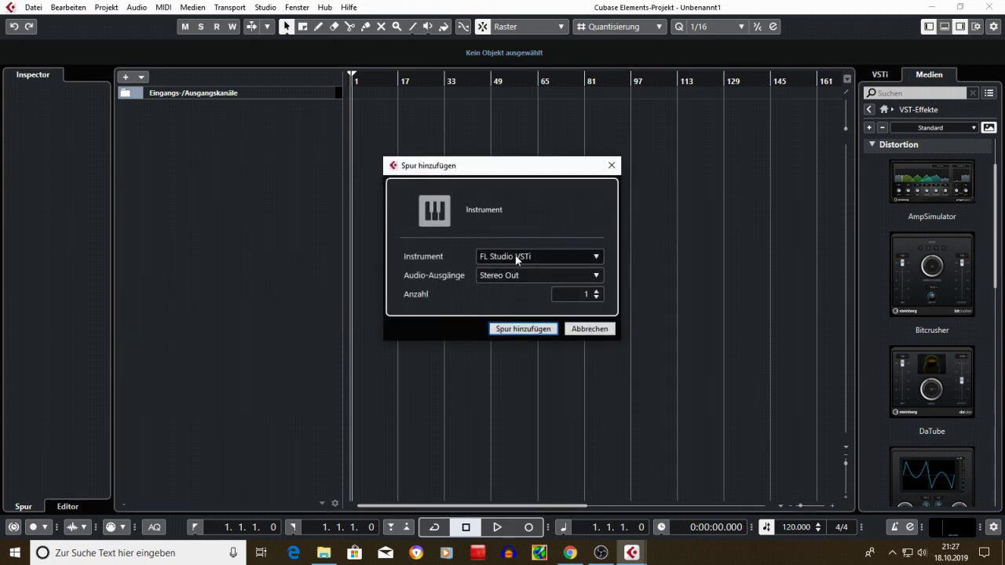
{"action": "left_click", "coordinate": [518, 257]}
{"action": "left_click", "coordinate": [465, 376]}
{"action": "left_click", "coordinate": [515, 328]}
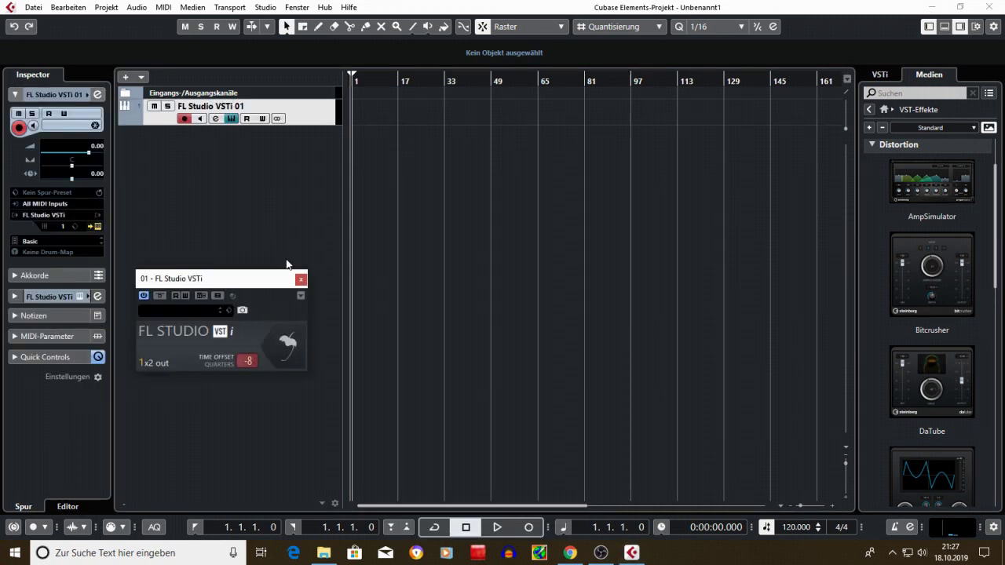
{"action": "left_click", "coordinate": [49, 241]}
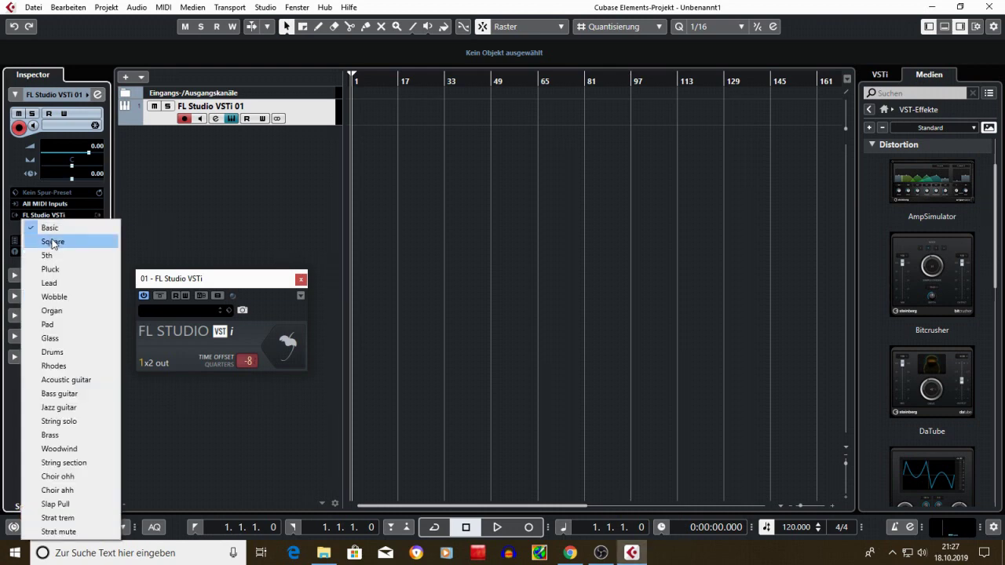
{"action": "left_click", "coordinate": [58, 358]}
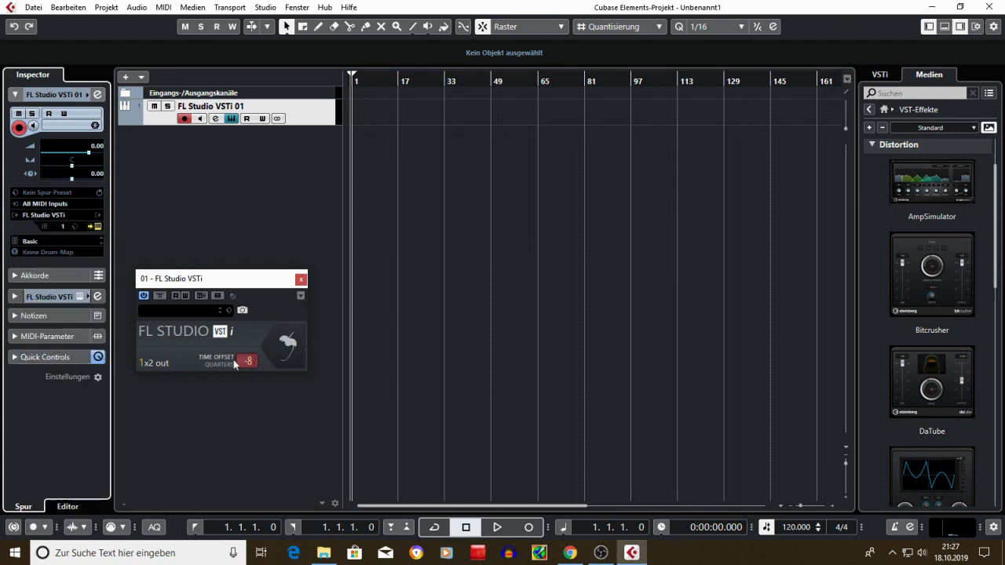
Open the FL Studio interface and load Arminator2 onto channel 10 (Drums)
{"action": "left_click", "coordinate": [293, 348]}
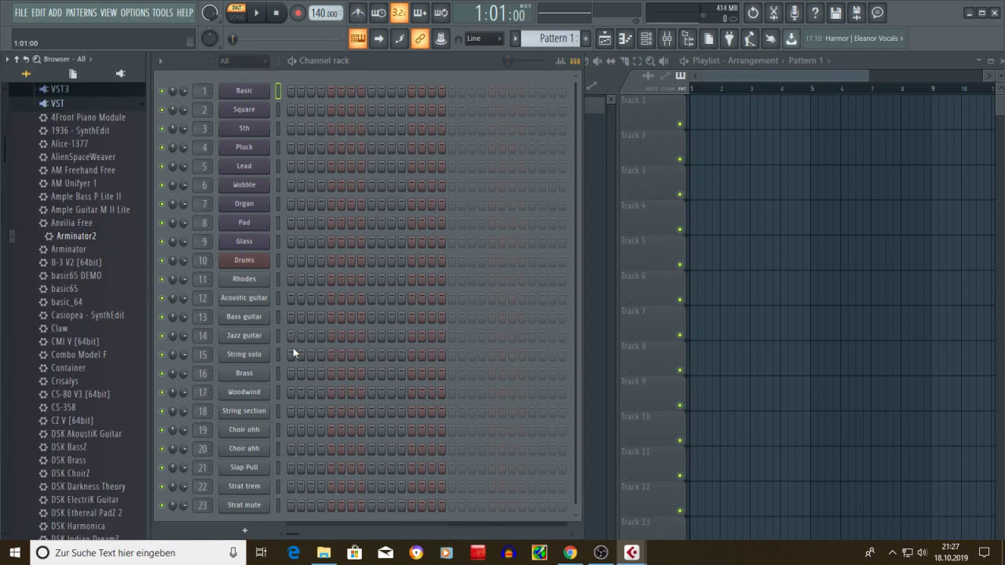
{"action": "left_click_drag", "start_coordinate": [80, 236], "coordinate": [256, 259]}
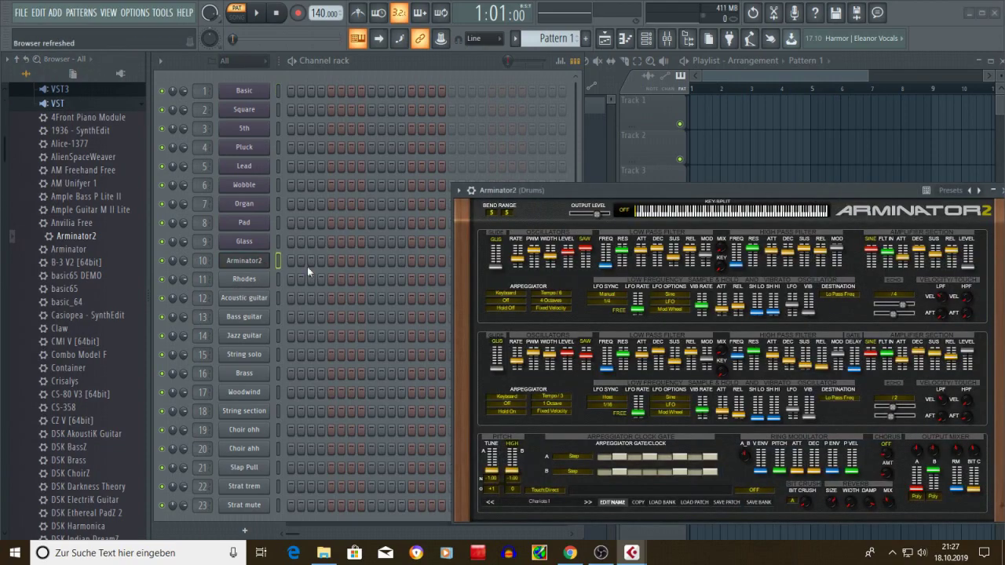
Minimize FL Studio and engage Record in Cubase's transport bar
{"action": "left_click", "coordinate": [974, 14]}
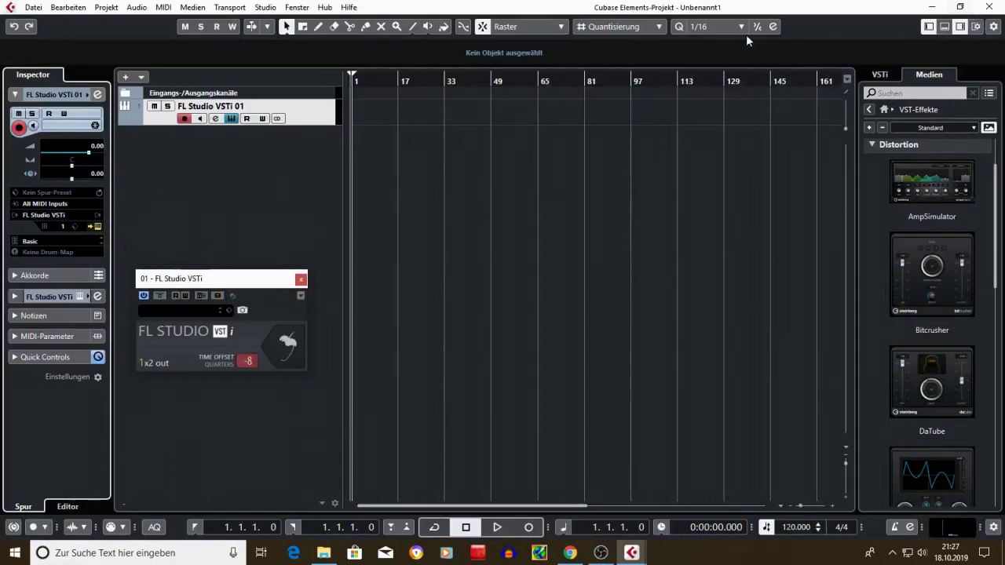
{"action": "left_click", "coordinate": [527, 528]}
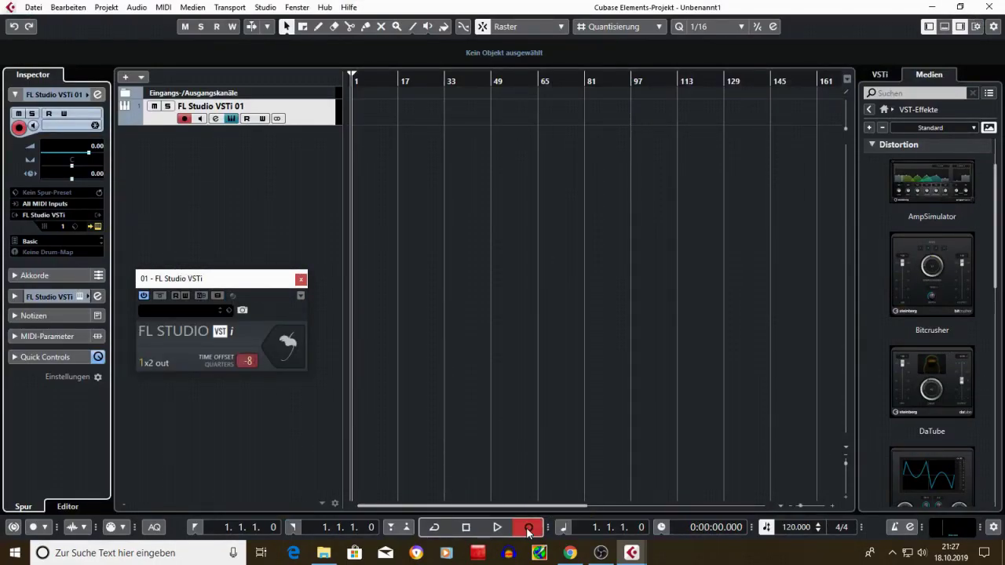